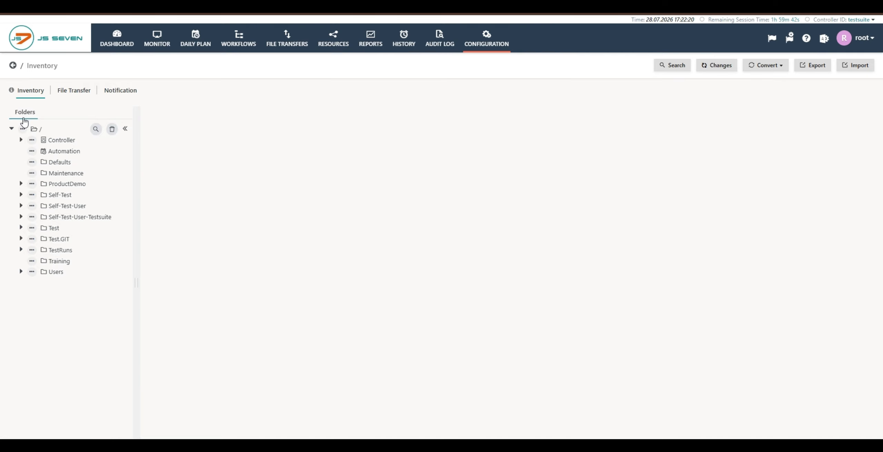
Create a new workflow named Finish_instruction in the Training folder
left_click(57, 262)
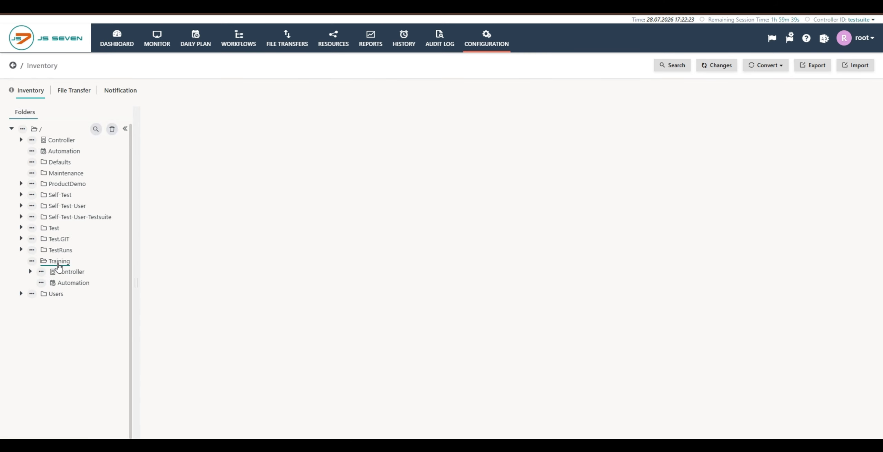
left_click(67, 274)
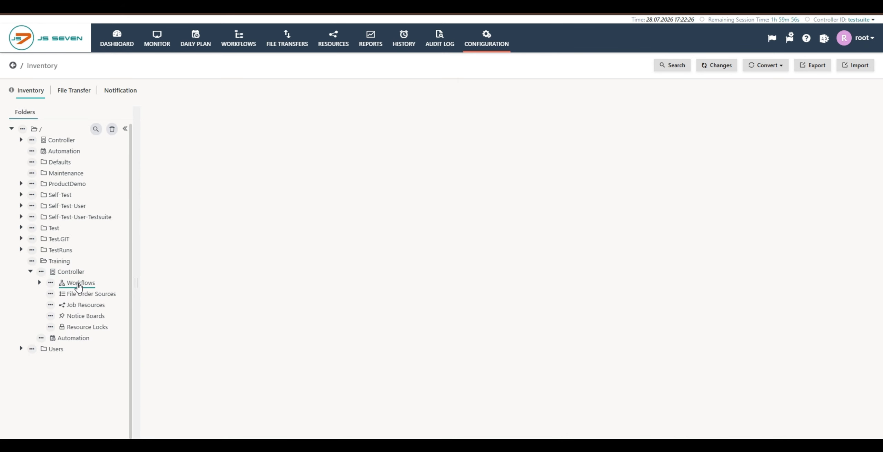
left_click(79, 285)
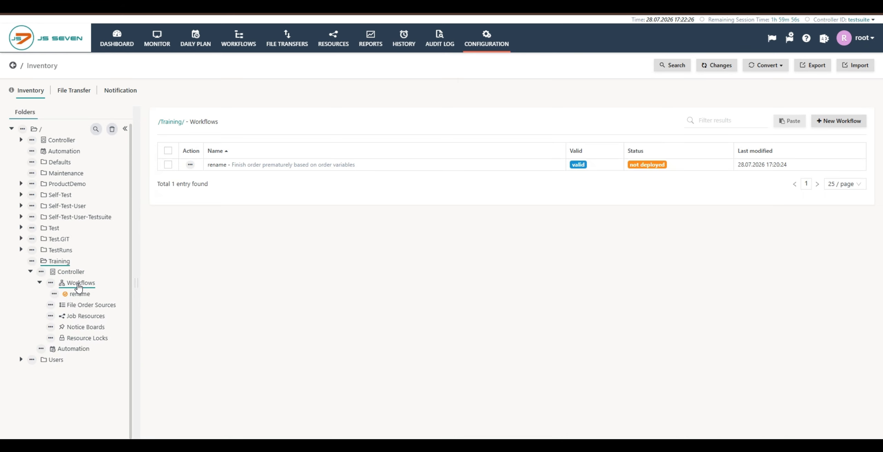
left_click(50, 284)
left_click(65, 297)
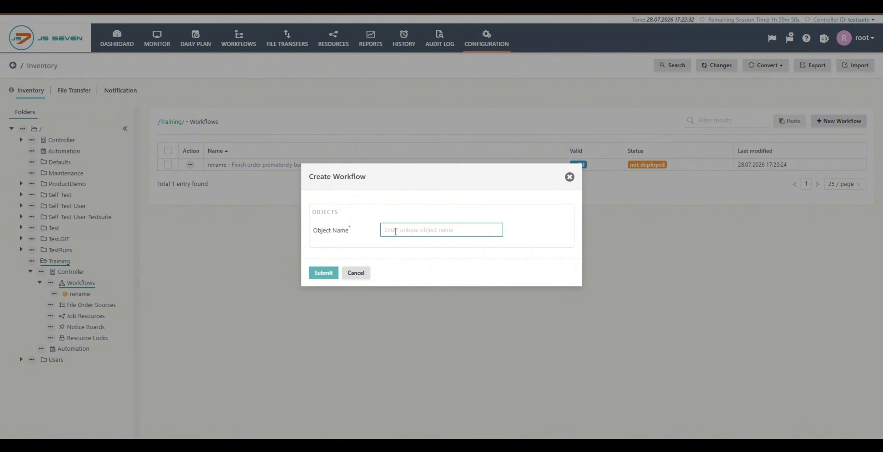
type("Finis")
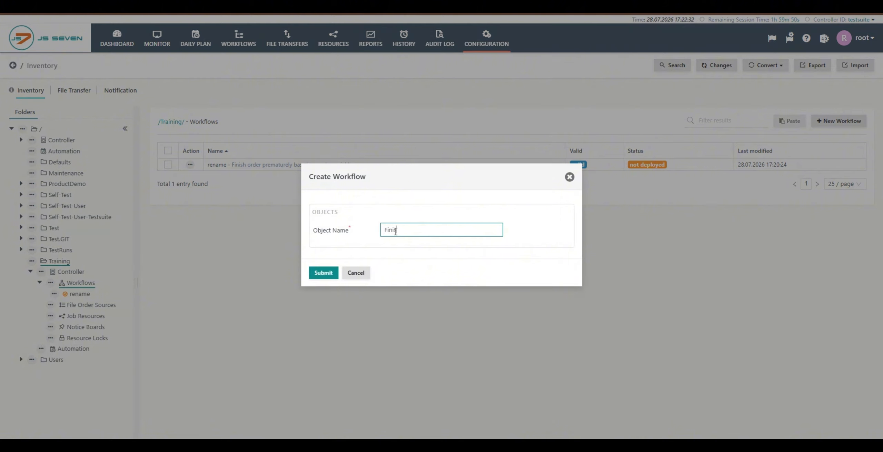
type("h")
key("BackSpace")
type("_instruction")
left_click(328, 273)
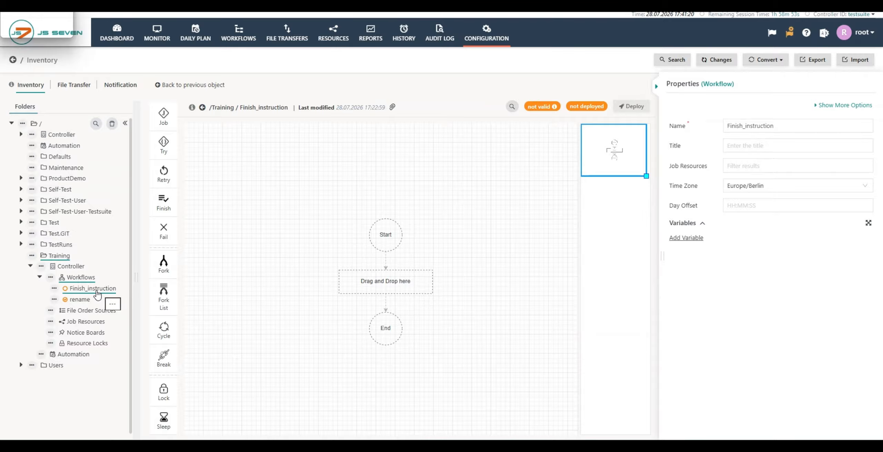
Upload the JSON file pdwFinish.json into the Finish_instruction workflow
left_click(54, 288)
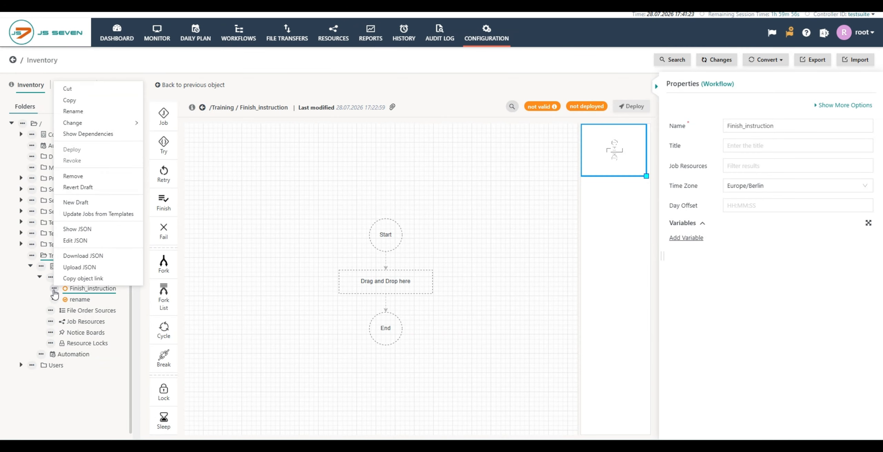
left_click(78, 273)
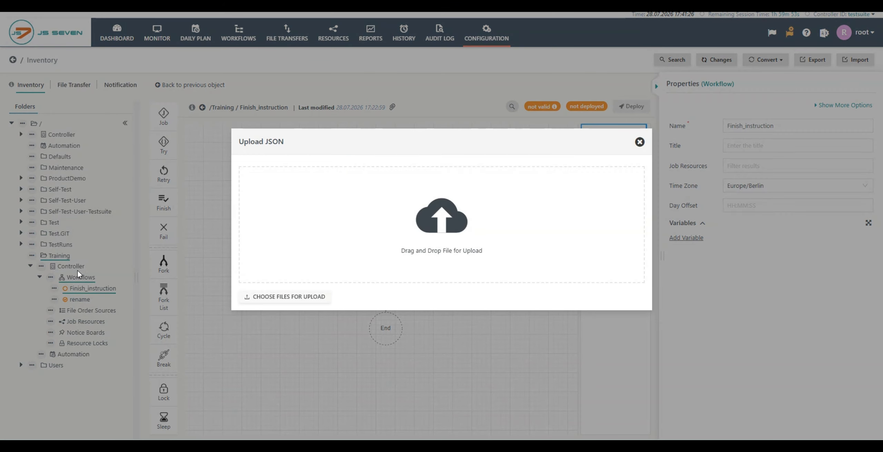
left_click(277, 301)
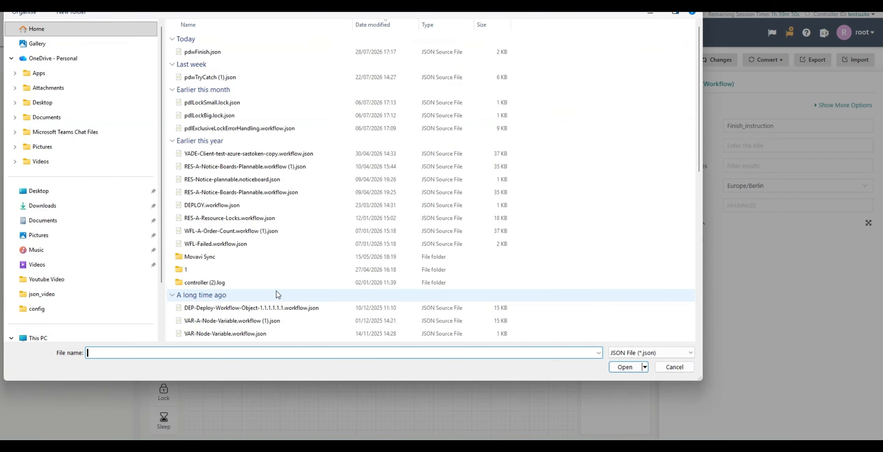
left_click(214, 52)
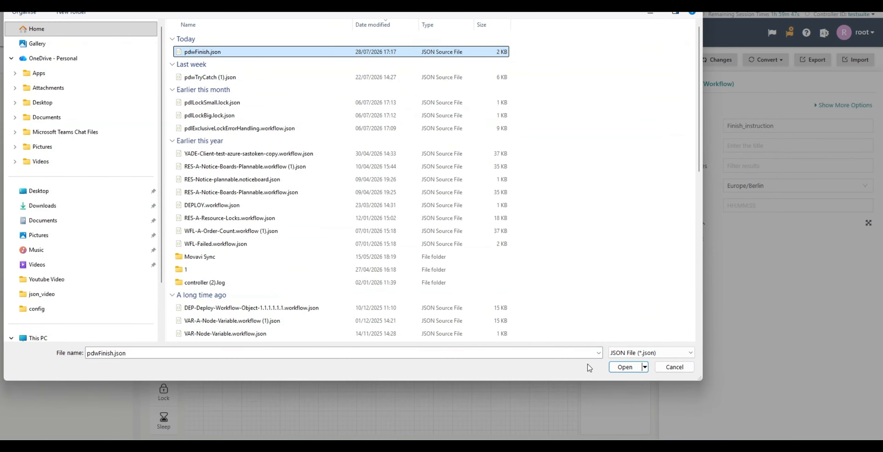
left_click(625, 367)
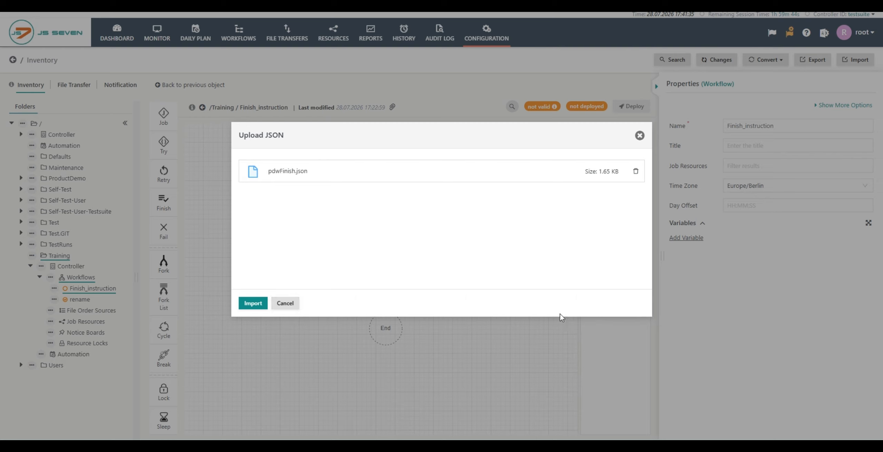
left_click(257, 305)
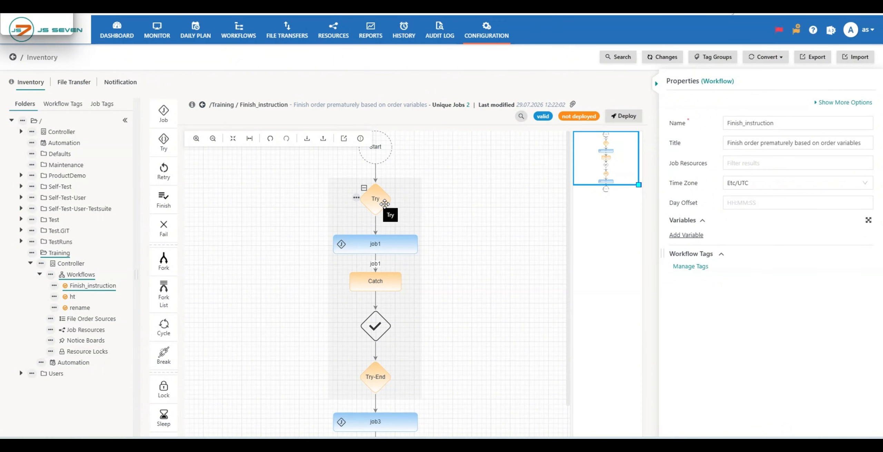
Inspect the script of job1 and the outcome options of the Finish instruction in the Catch block
left_click(390, 249)
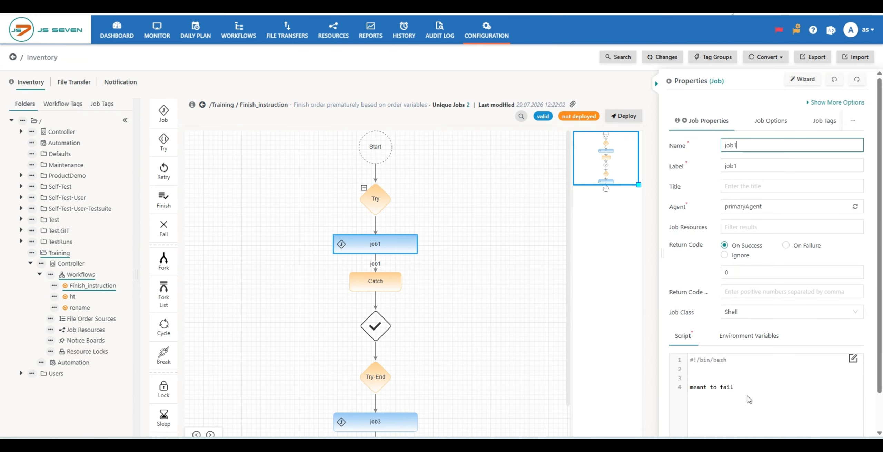
left_click_drag(749, 398, 688, 392)
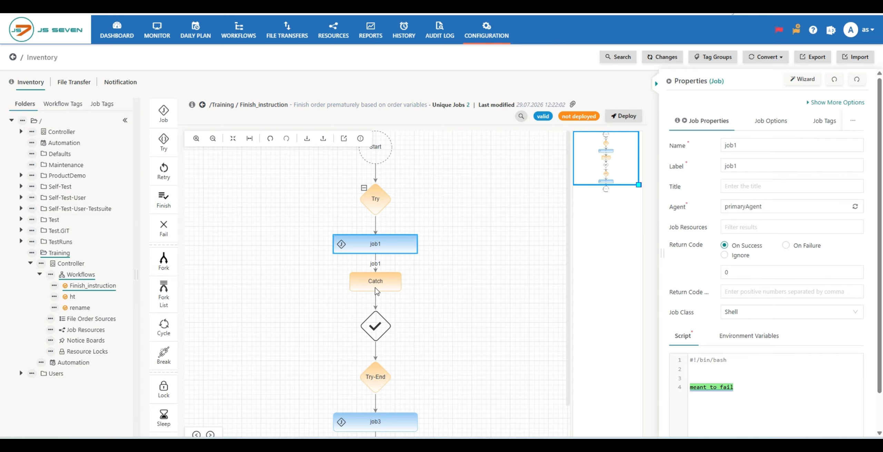
left_click(380, 330)
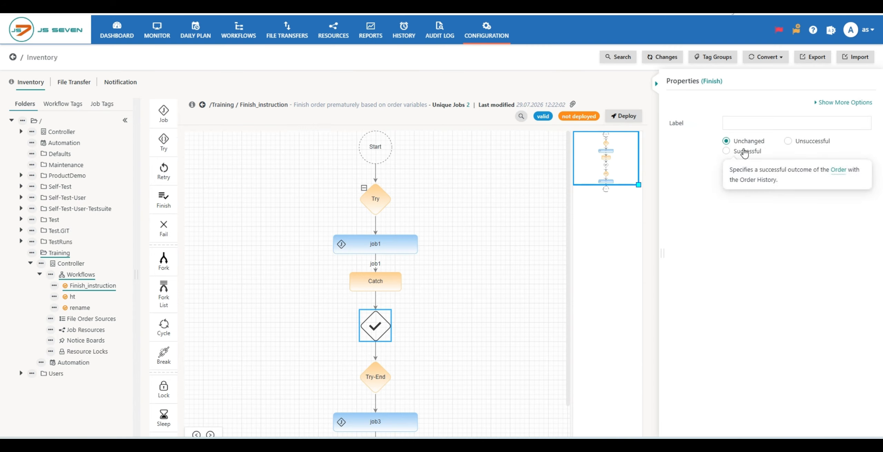
mouse_move(745, 143)
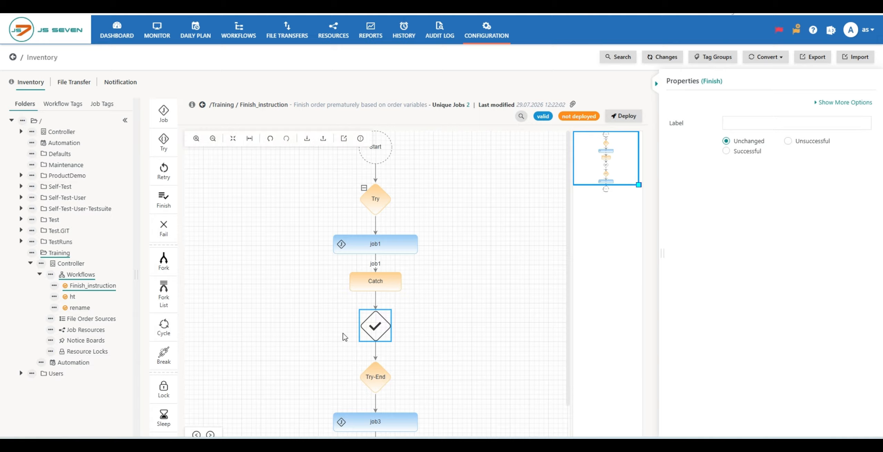
scroll(486, 339, "down", 1)
scroll(486, 339, "down", 3)
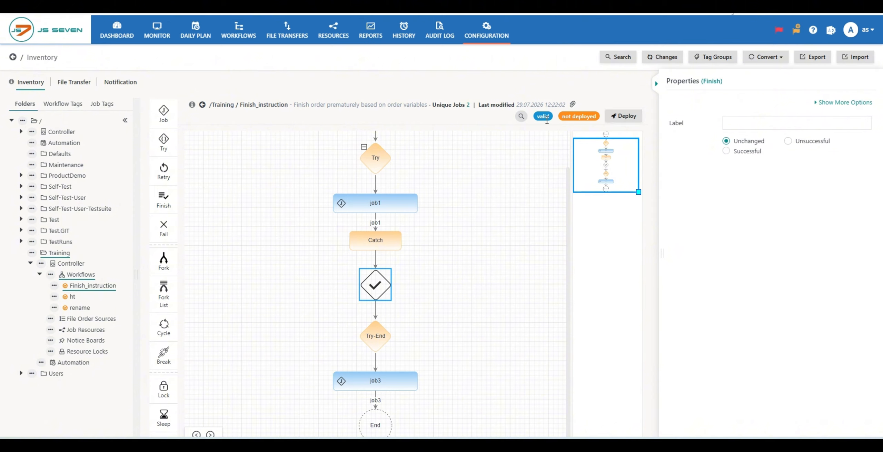
Deploy the Finish_instruction workflow and add an order to it with the start time Now
left_click(620, 117)
left_click(260, 285)
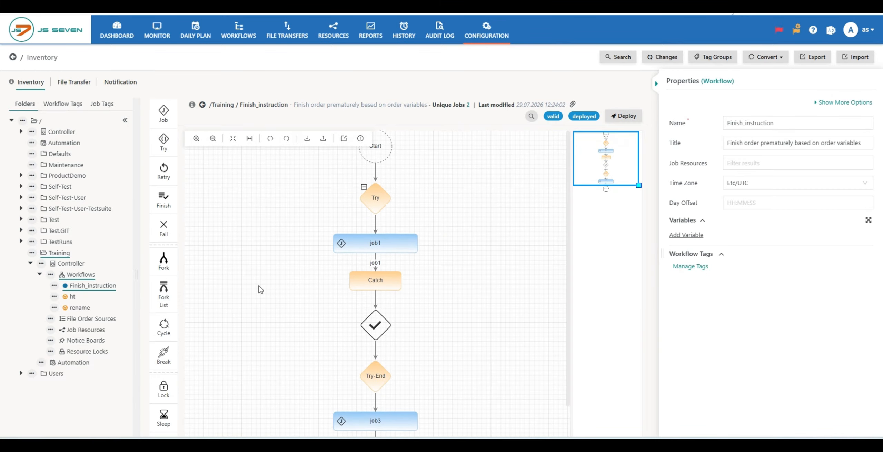
left_click(242, 35)
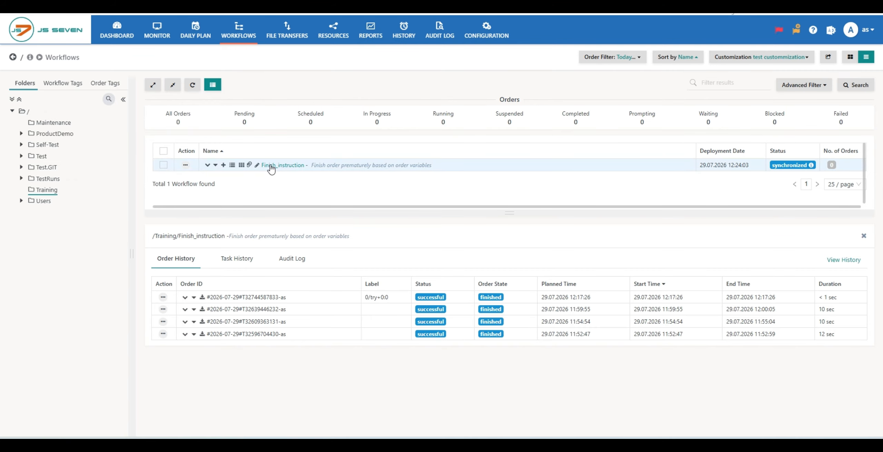
left_click(186, 166)
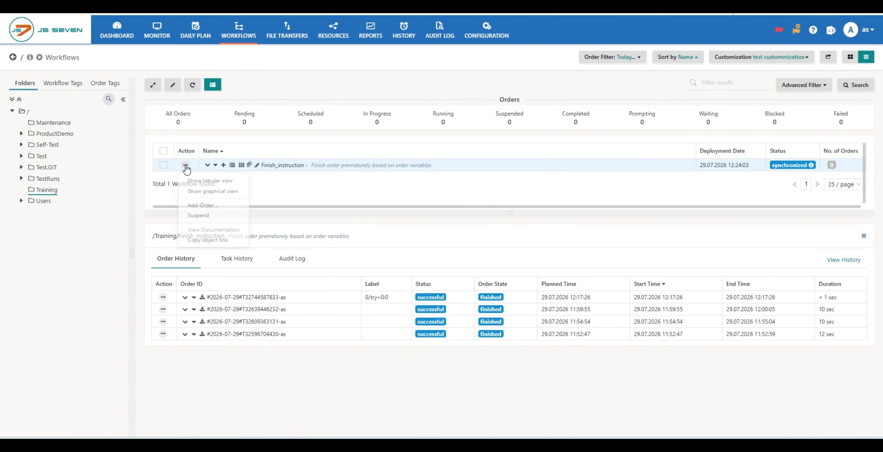
left_click(194, 209)
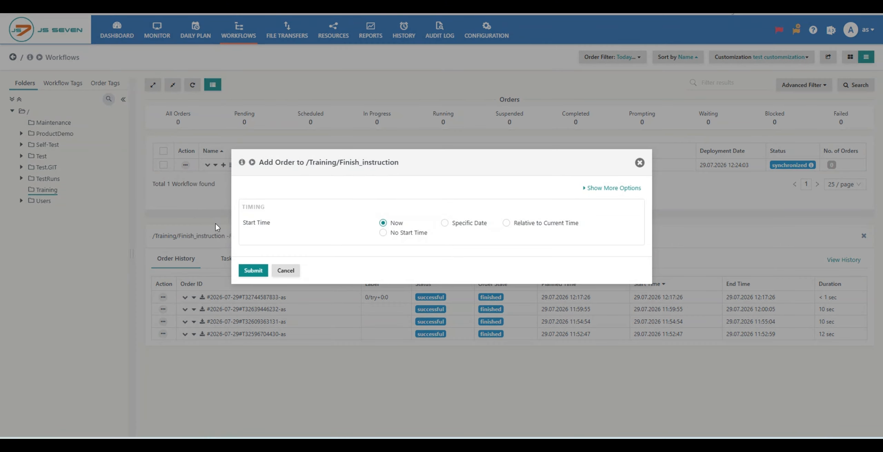
left_click(253, 270)
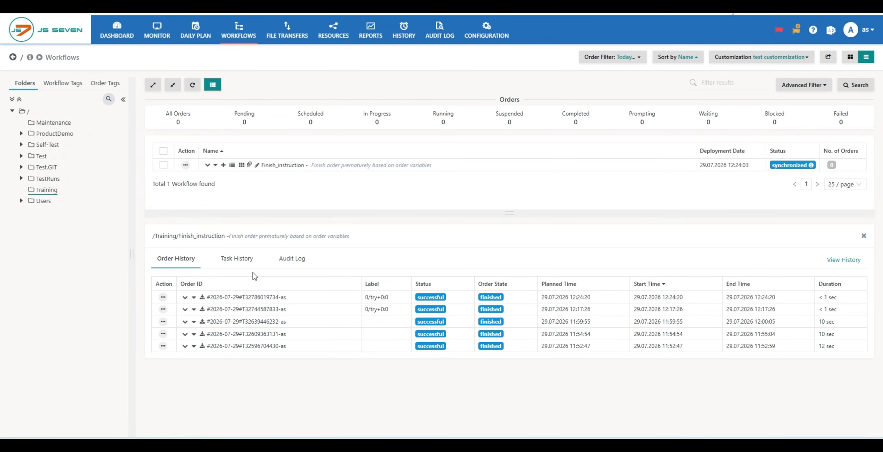
View the log of the newest order in the Finish_instruction order history
left_click(255, 298)
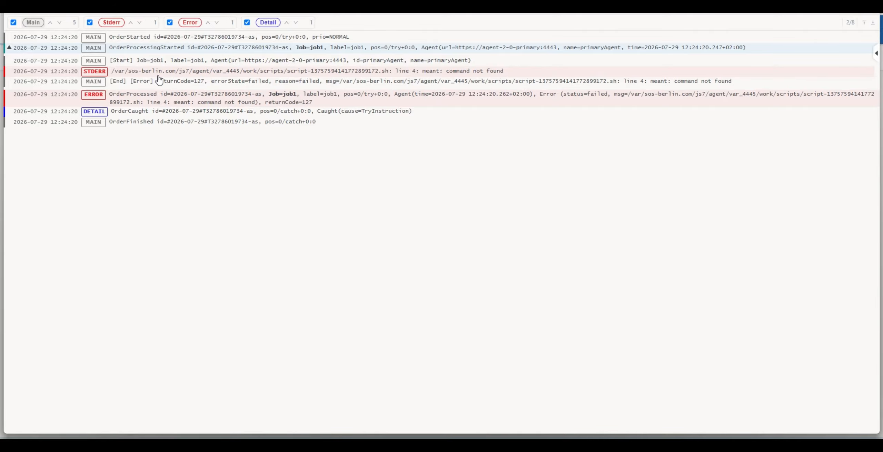
left_click(59, 23)
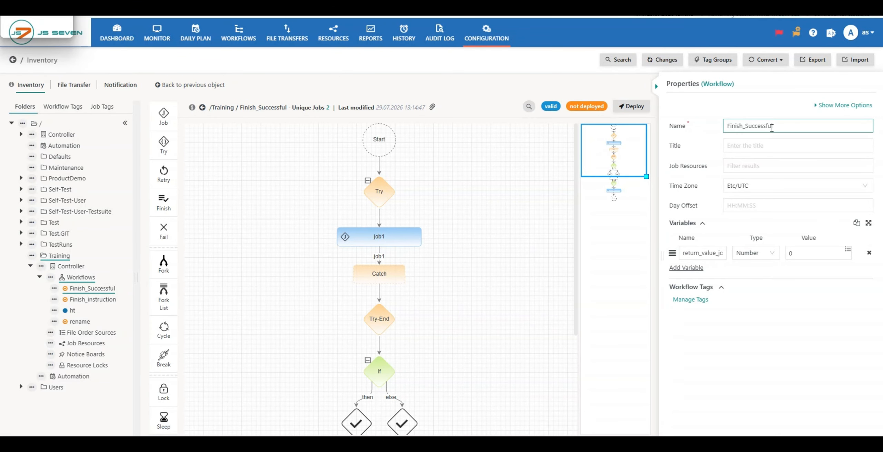
double_click(784, 123)
mouse_move(717, 132)
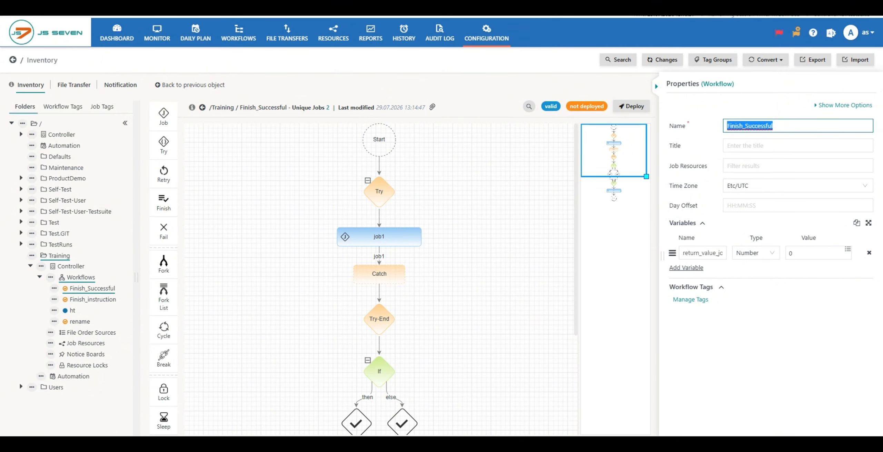
left_click(428, 212)
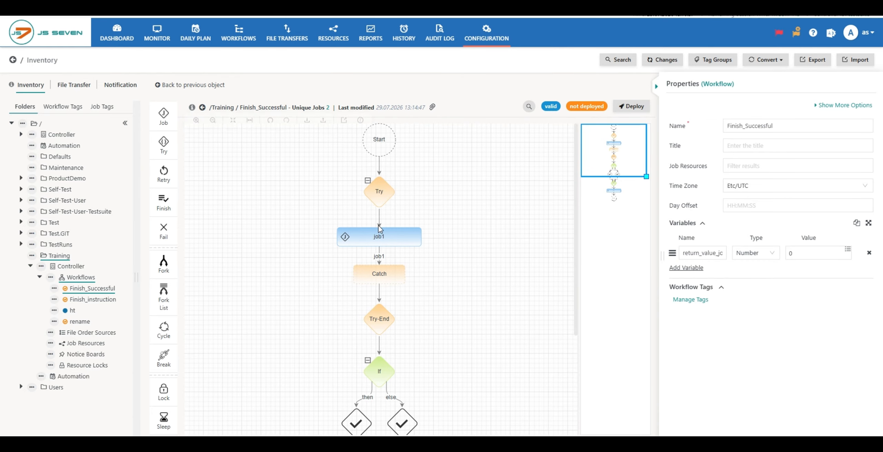
Set RETURN_VALUE_JOB1 to "0" in the script of job1 in the Finish_Successful workflow
left_click(380, 238)
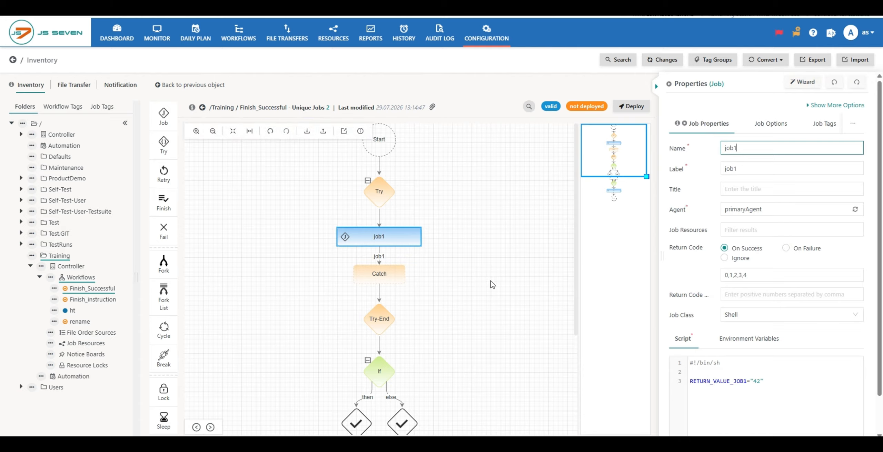
left_click(758, 381)
double_click(759, 380)
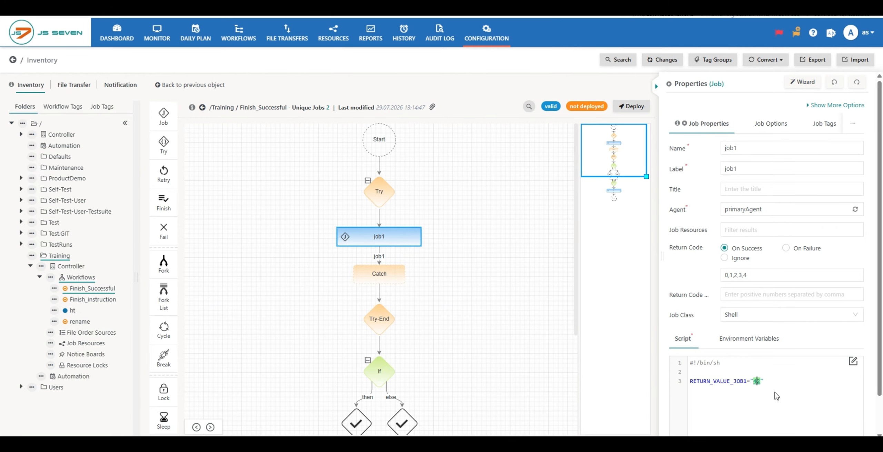
type("0")
left_click(450, 275)
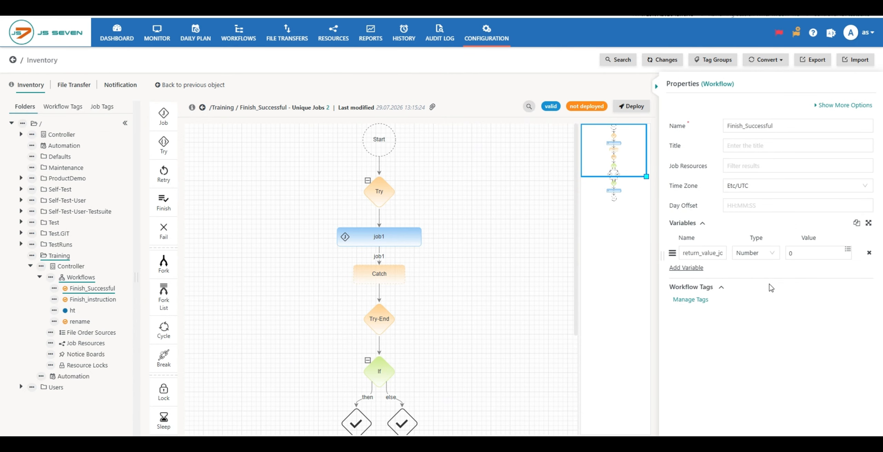
Examine the workflow variable's default value, the If instruction's predicate and the outcome setting of the Finish instruction in the then branch
left_click(803, 253)
left_click_drag(803, 253, 787, 254)
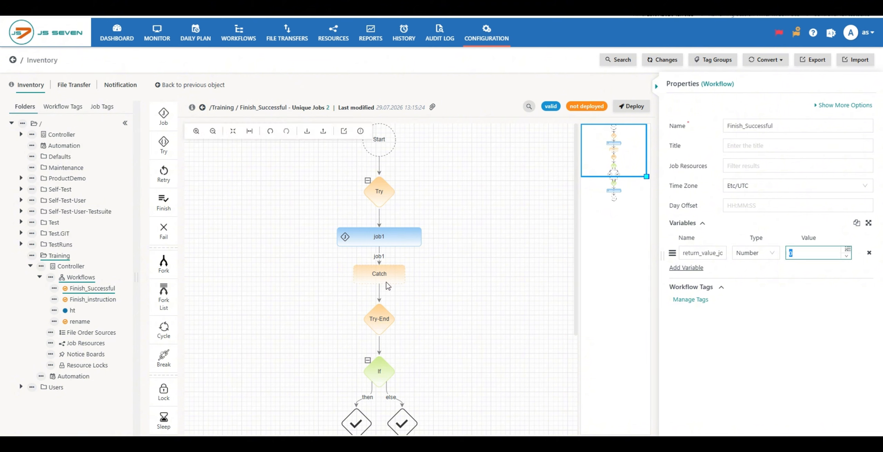
scroll(381, 287, "down", 3)
left_click(376, 274)
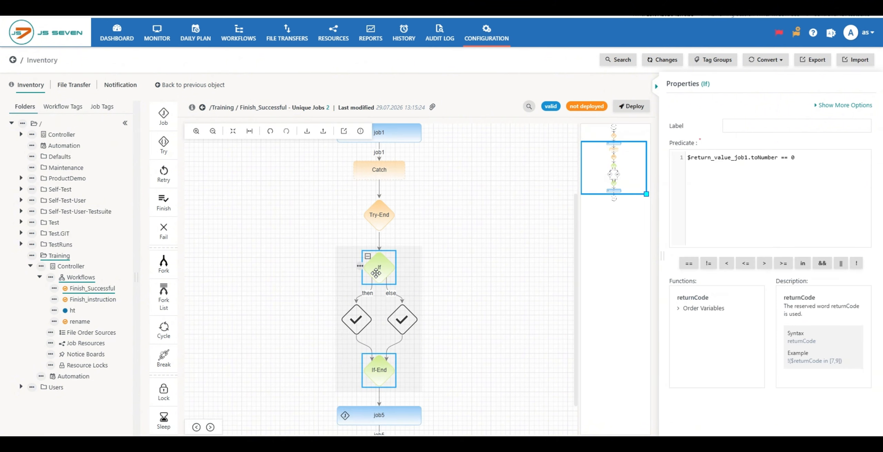
left_click_drag(796, 157, 750, 157)
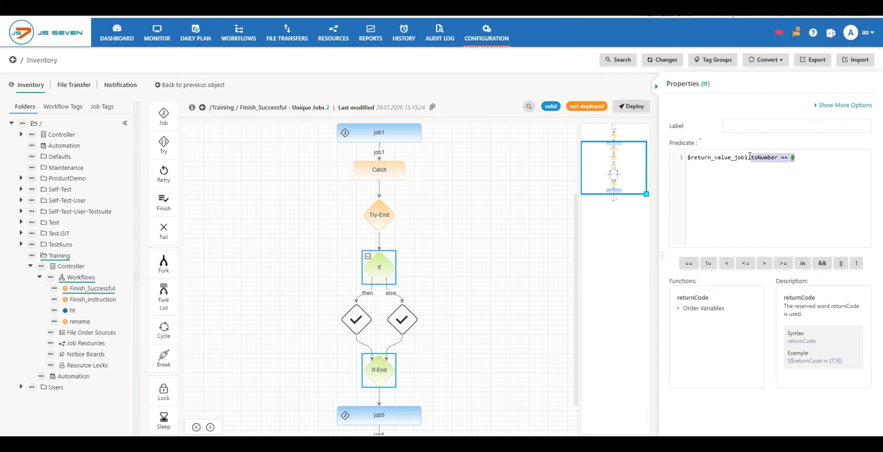
left_click(684, 160)
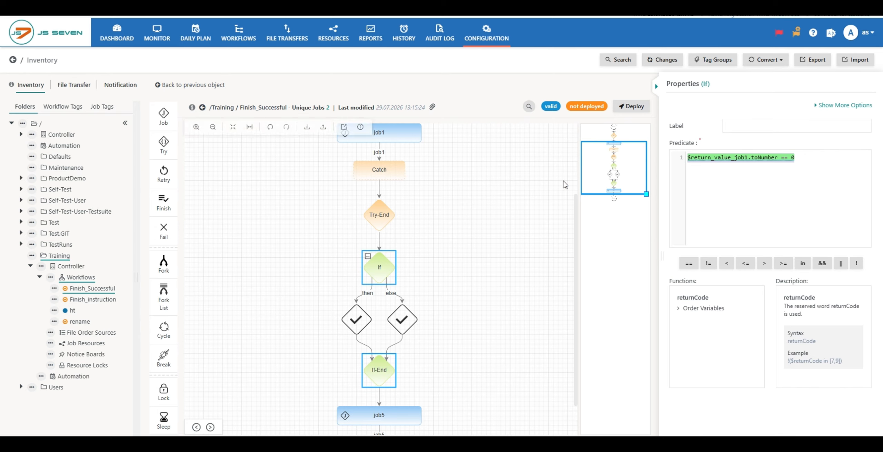
scroll(509, 246, "down", 2)
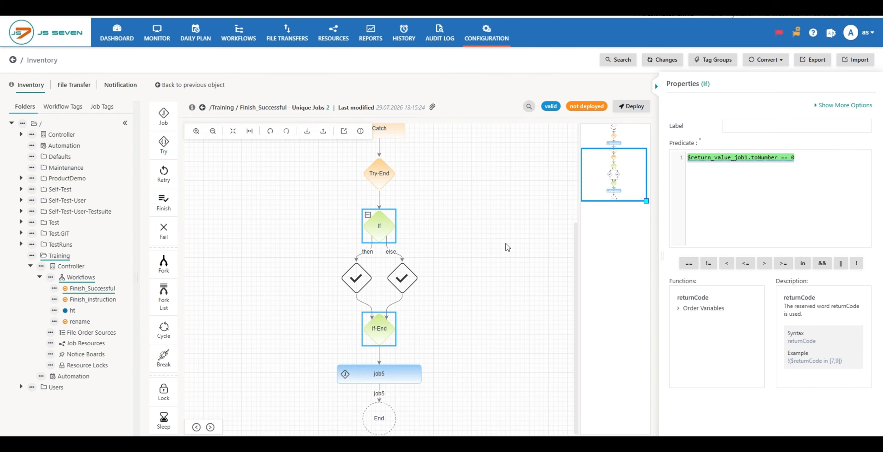
left_click(358, 277)
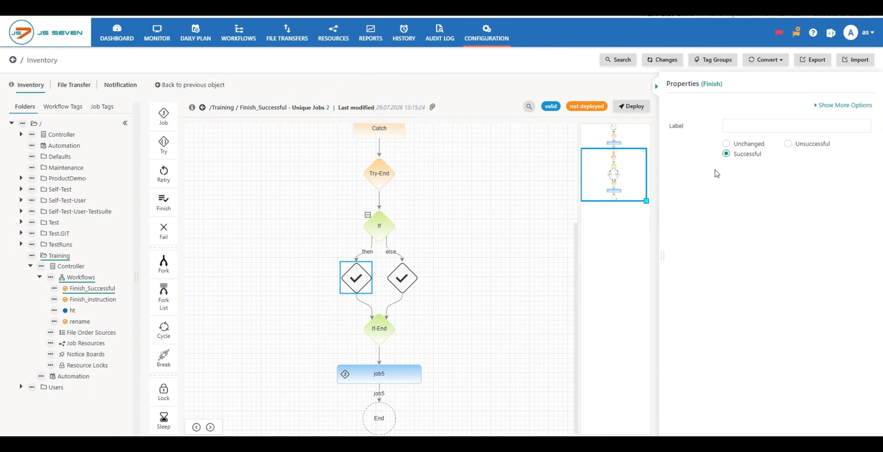
Label the Finish instruction in the then branch "success" and check the Finish instruction in the else branch
mouse_move(743, 161)
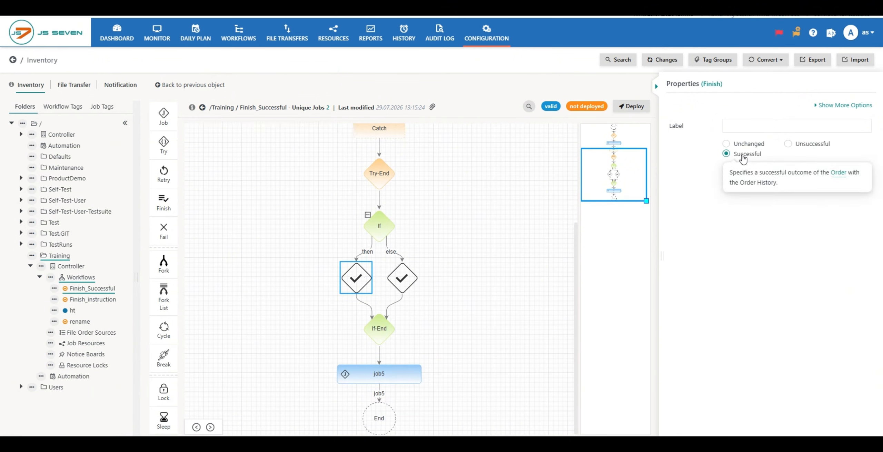
left_click(740, 127)
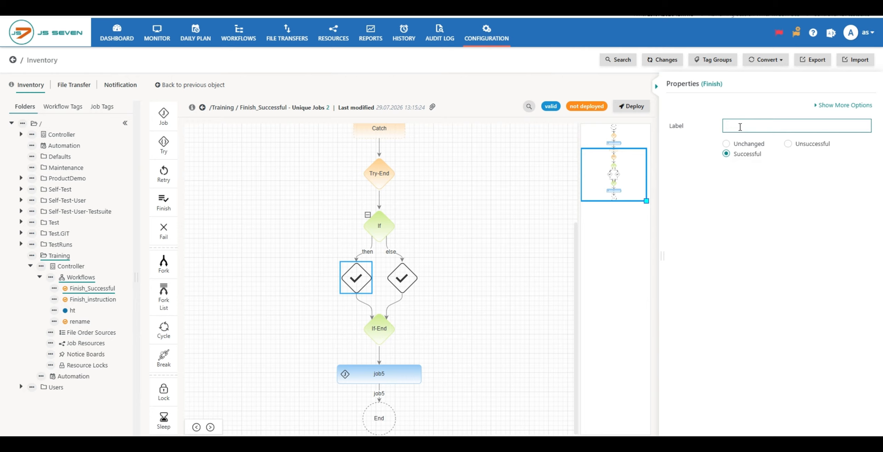
type("success")
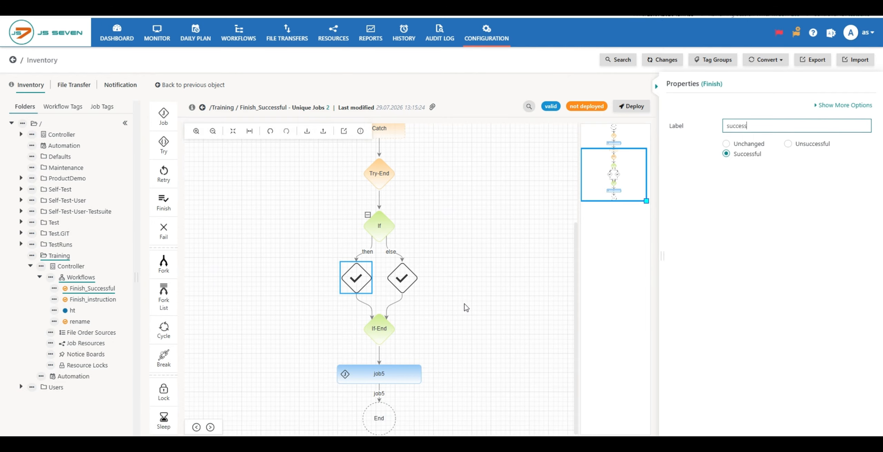
left_click(406, 278)
left_click(478, 271)
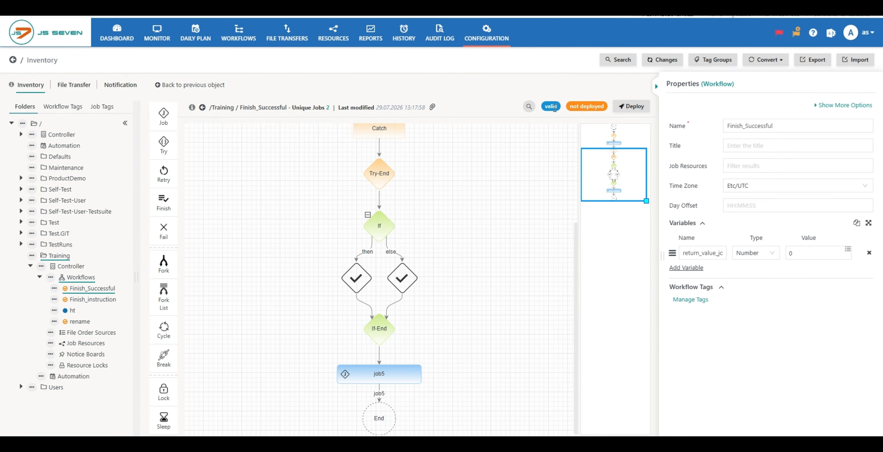
Deploy the Finish_Successful workflow with its required dependencies and add an order to it with the start time Now
left_click(632, 107)
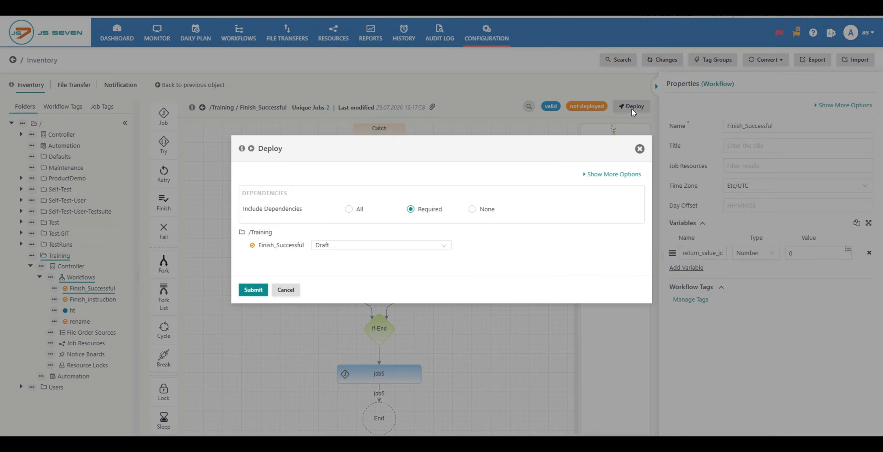
left_click(252, 293)
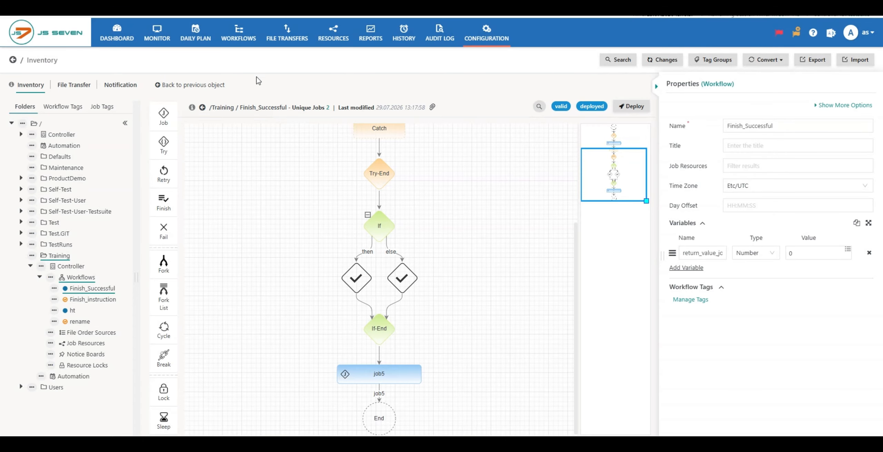
left_click(246, 41)
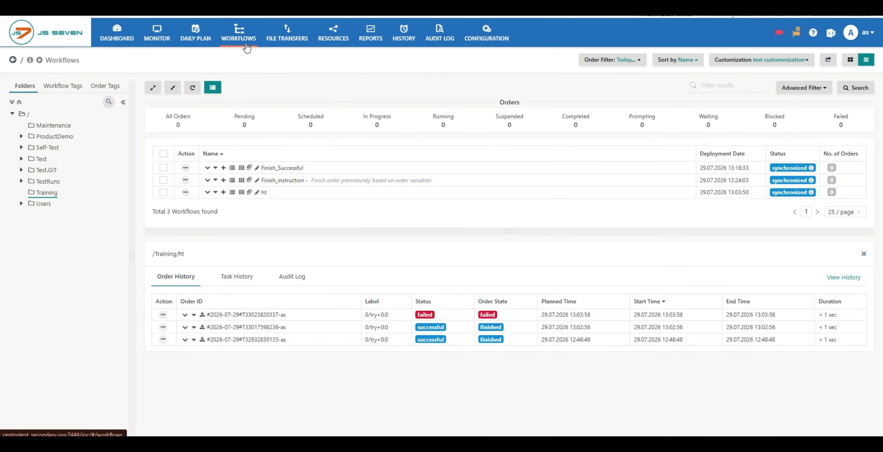
left_click(185, 168)
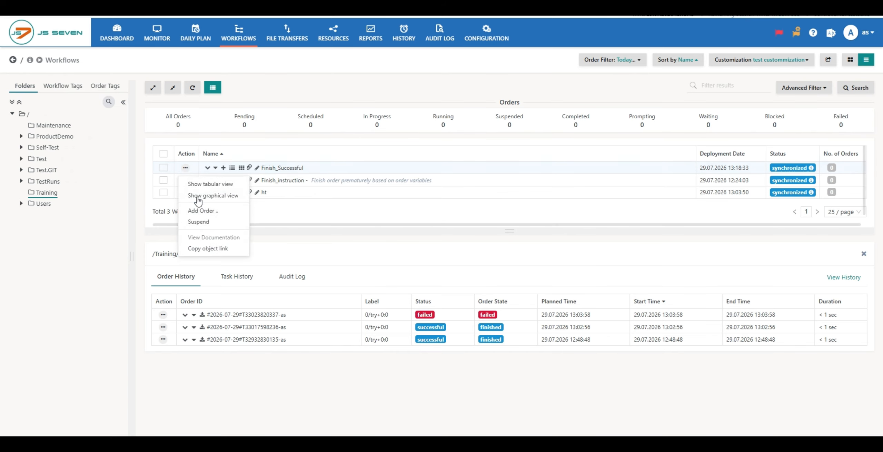
left_click(200, 211)
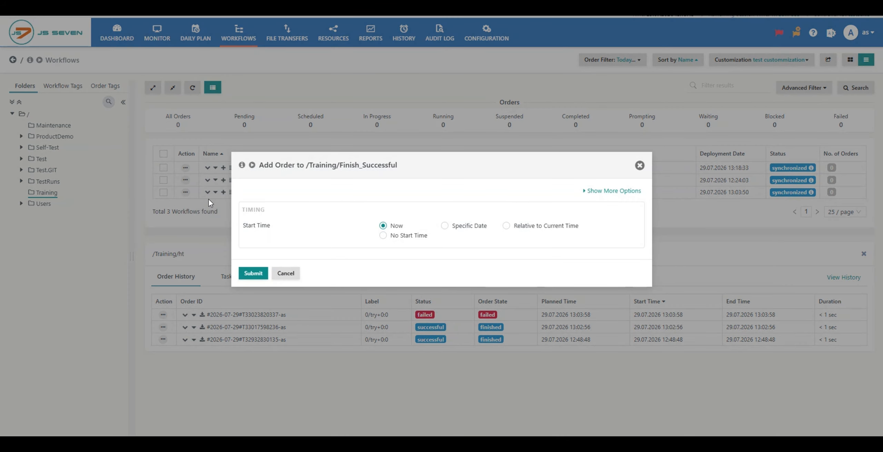
left_click(254, 273)
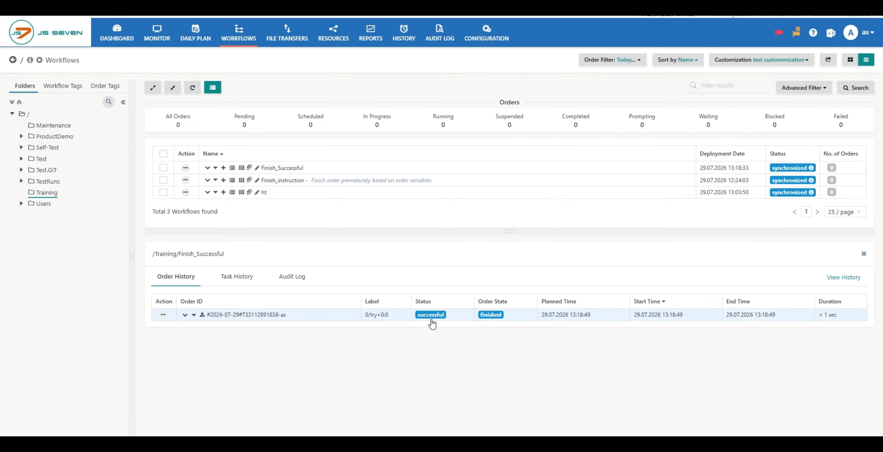
View the log of the order in the Finish_Successful order history and go through its Main and Success entries
left_click(262, 315)
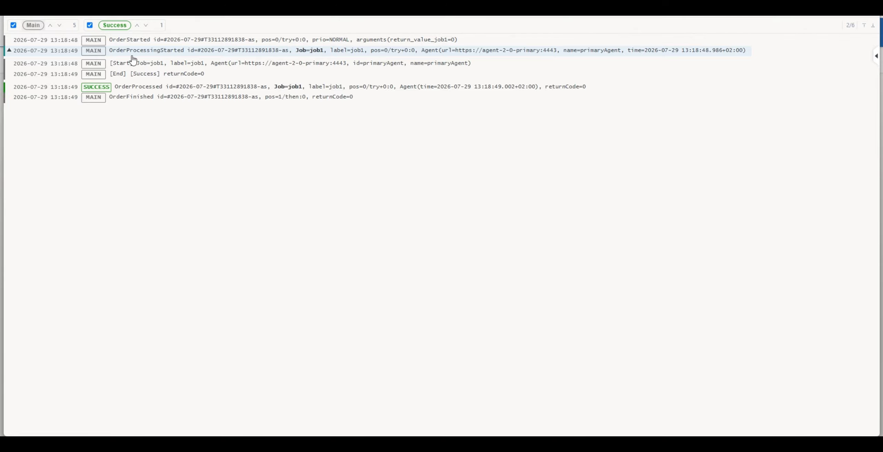
left_click(60, 27)
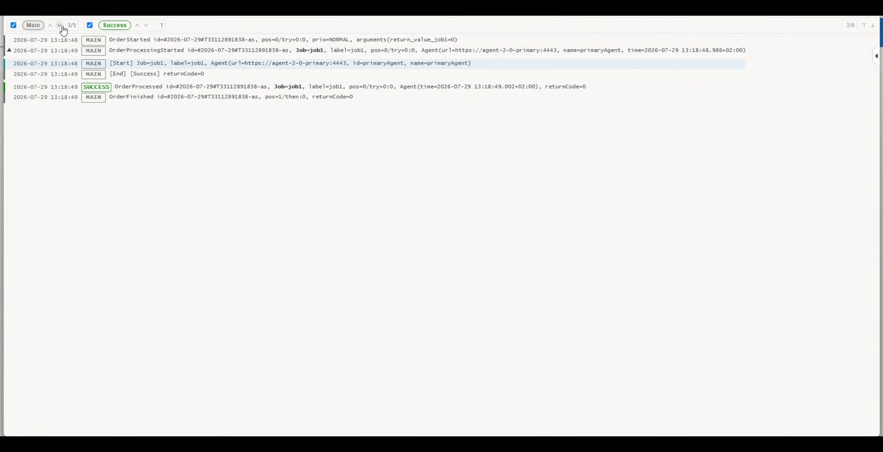
left_click(145, 26)
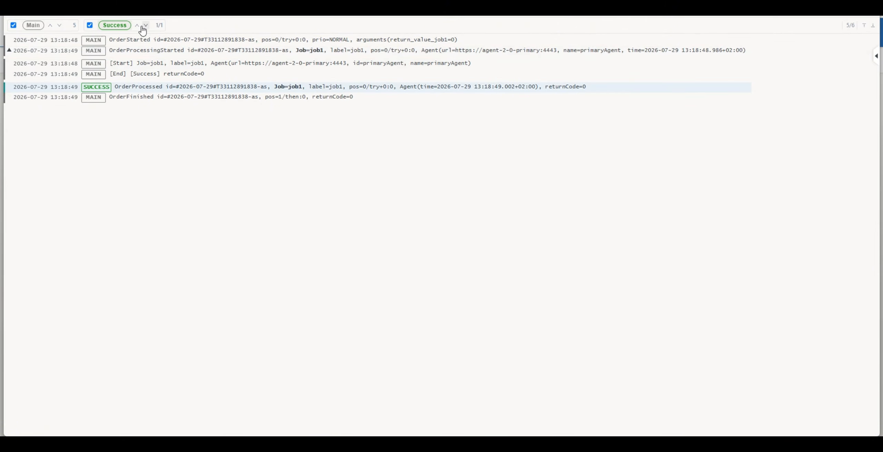